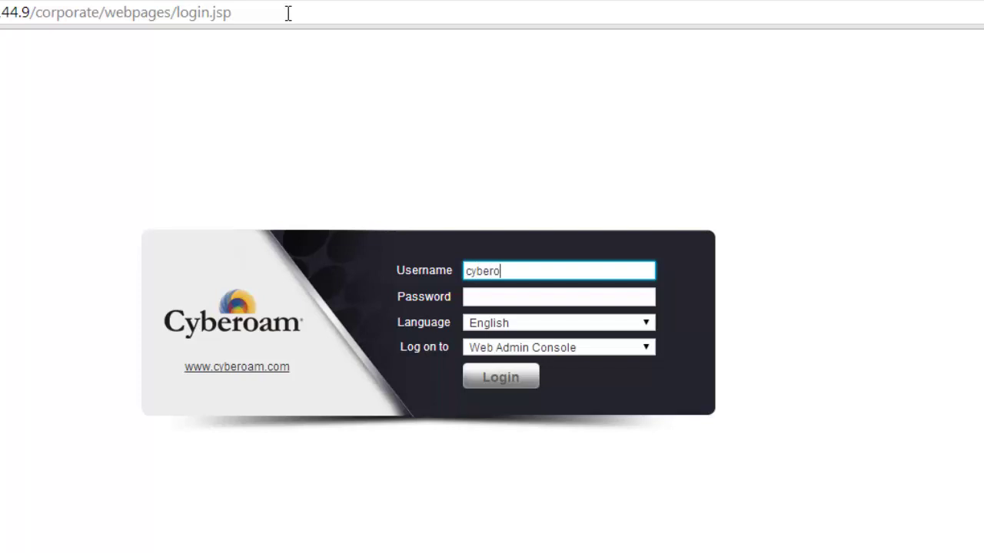
Enter the administrator password after the username and submit the login form
{"action": "key", "text": "Tab"}
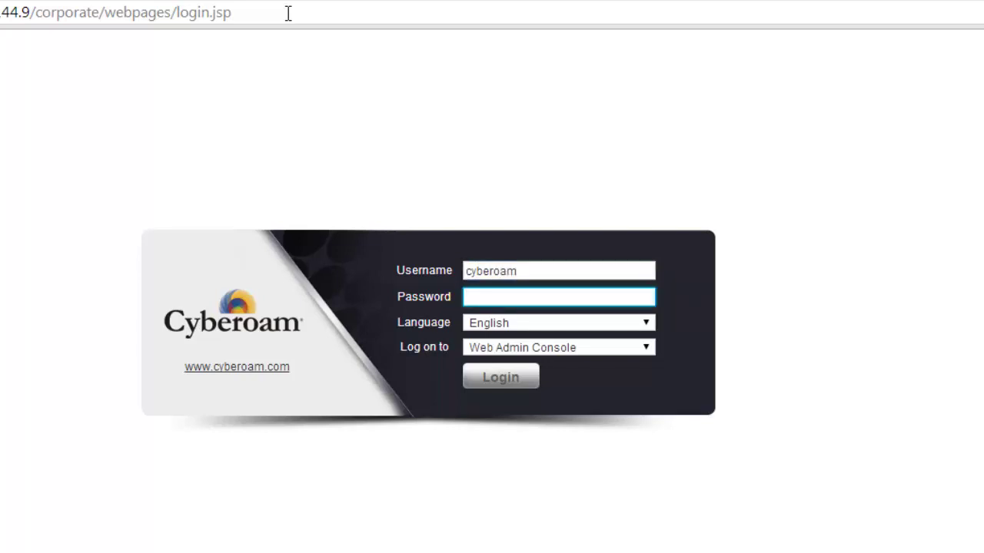
{"action": "key", "text": "Return"}
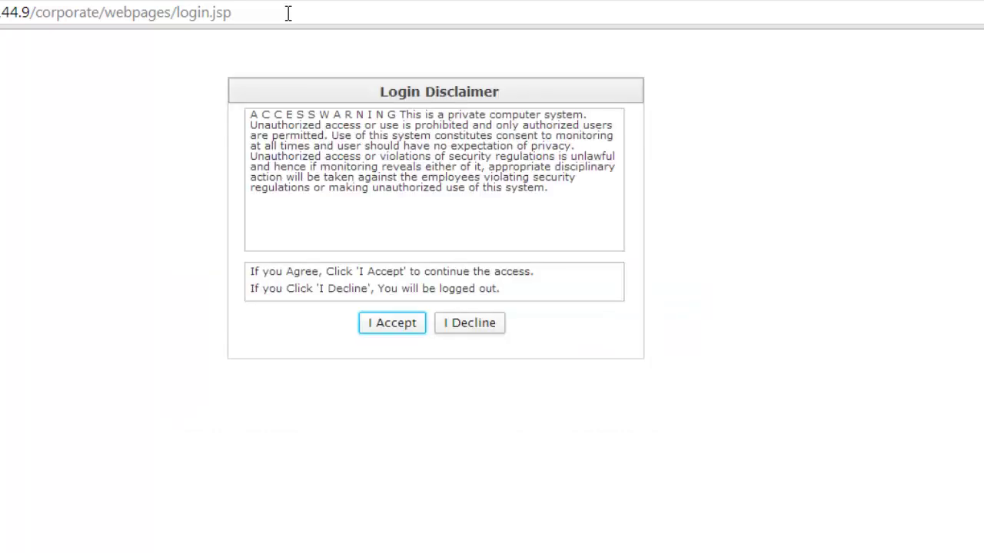
Accept the login disclaimer, expand VPN and go to the L2TP settings page
{"action": "left_click", "coordinate": [393, 324]}
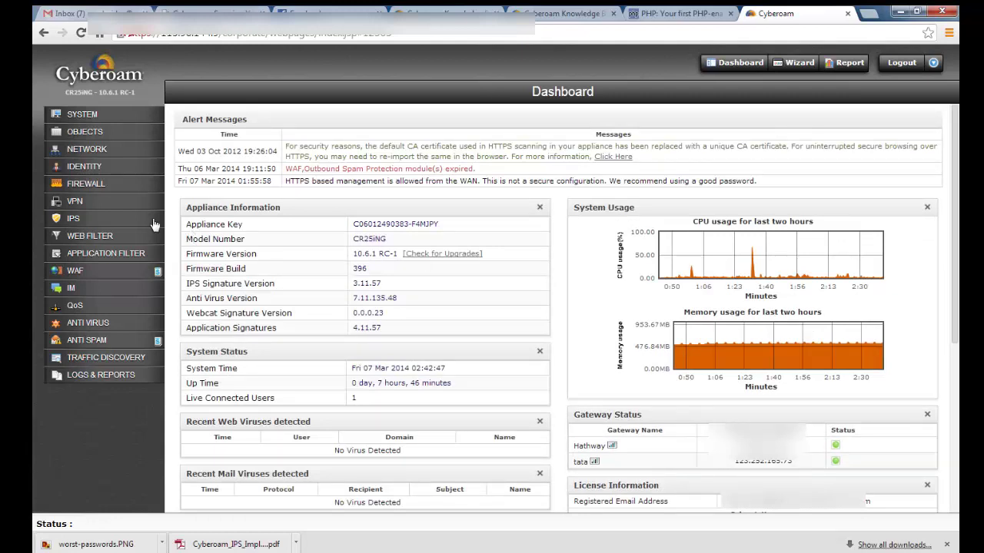
{"action": "left_click", "coordinate": [68, 209]}
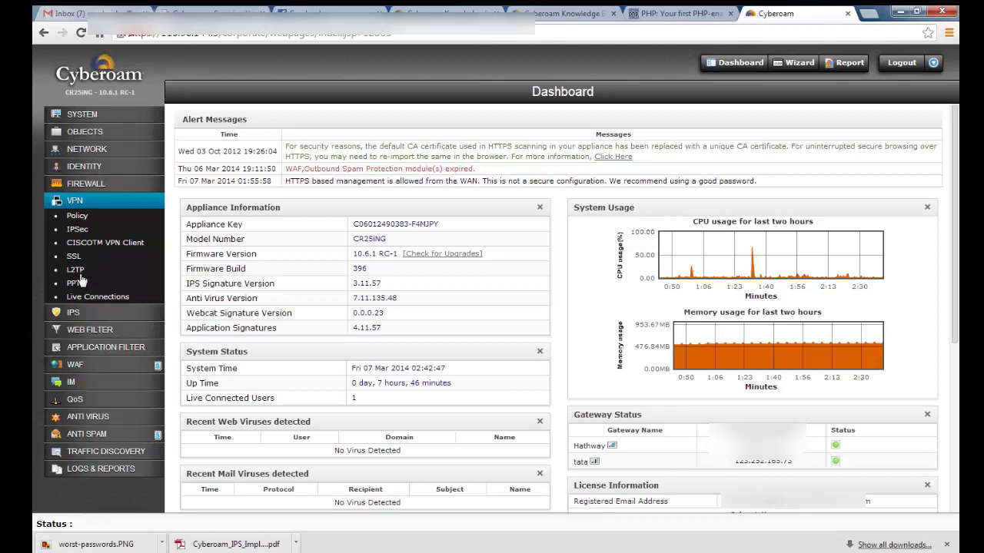
{"action": "left_click", "coordinate": [77, 273]}
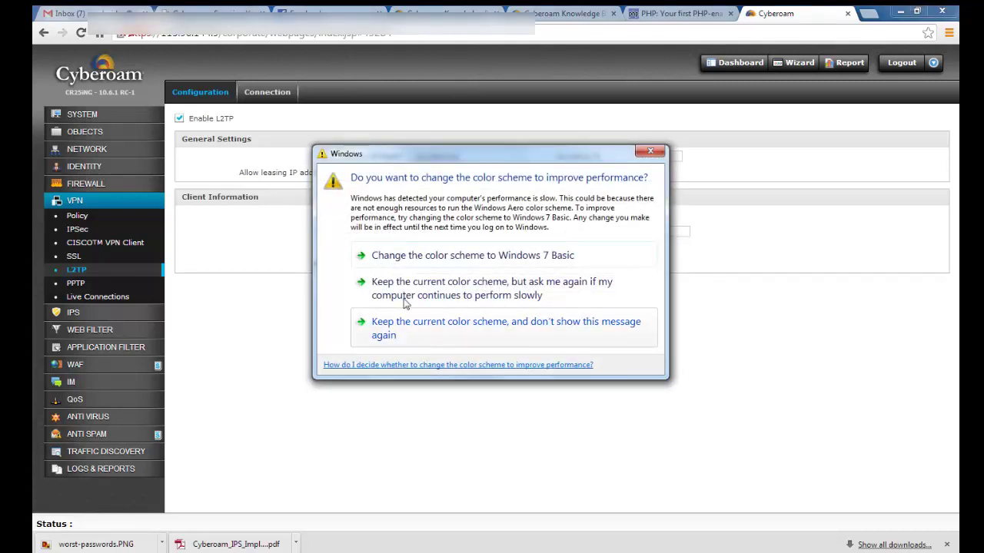
Drag the Windows colour-scheme prompt out of the way
{"action": "left_click_drag", "start_coordinate": [512, 158], "coordinate": [527, 106]}
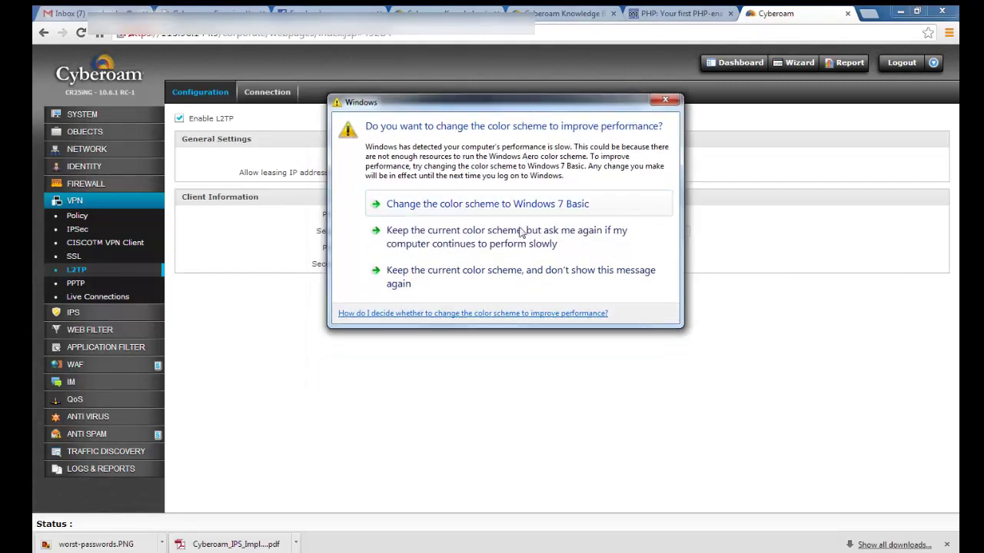
Keep the current colour scheme and check the 10.100.0.61–10.100.0.70 assign-IP range
{"action": "left_click", "coordinate": [486, 277]}
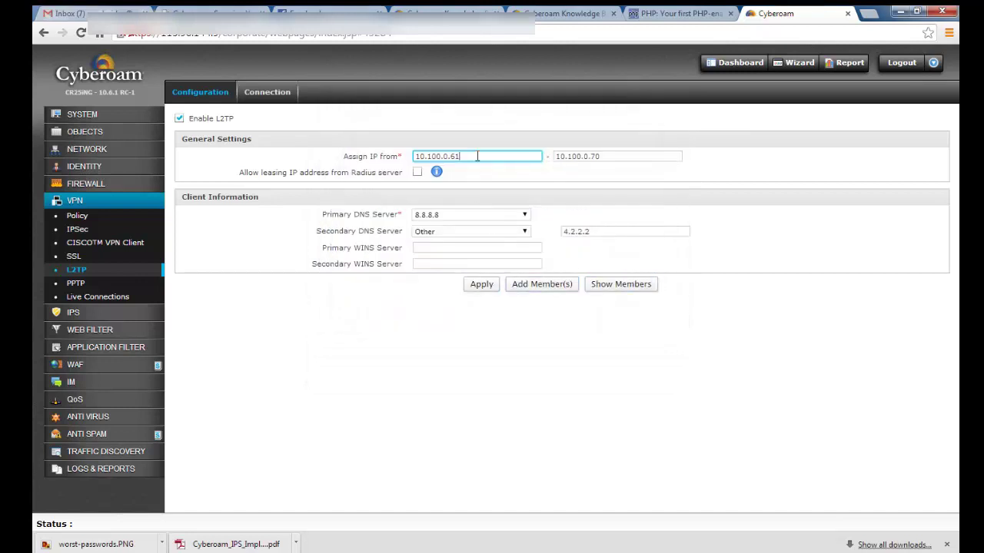
{"action": "left_click_drag", "start_coordinate": [462, 156], "coordinate": [406, 156]}
{"action": "left_click", "coordinate": [478, 156]}
{"action": "left_click_drag", "start_coordinate": [552, 156], "coordinate": [607, 157]}
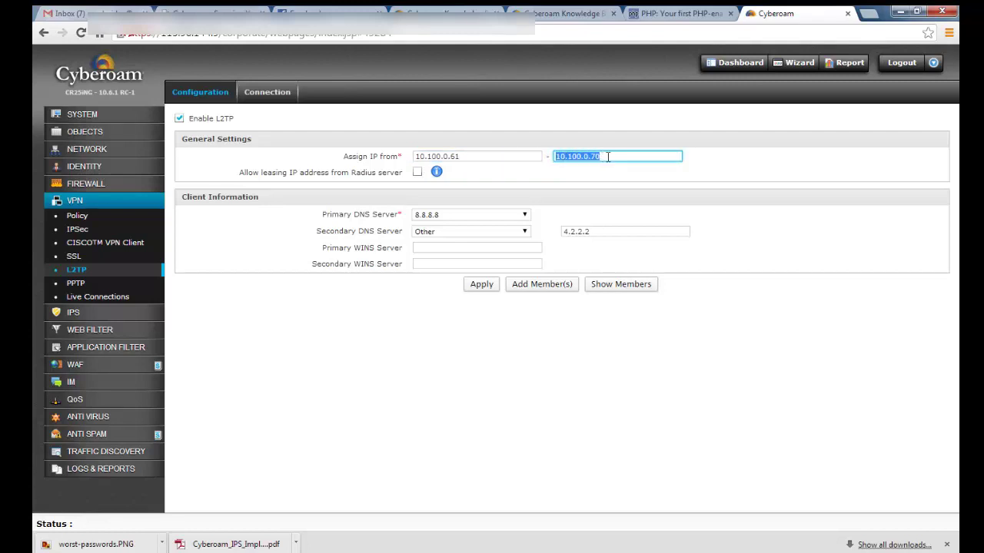
{"action": "left_click", "coordinate": [607, 156]}
Keep 8.8.8.8 as primary DNS and move to the L2TP connection list
{"action": "left_click", "coordinate": [444, 219]}
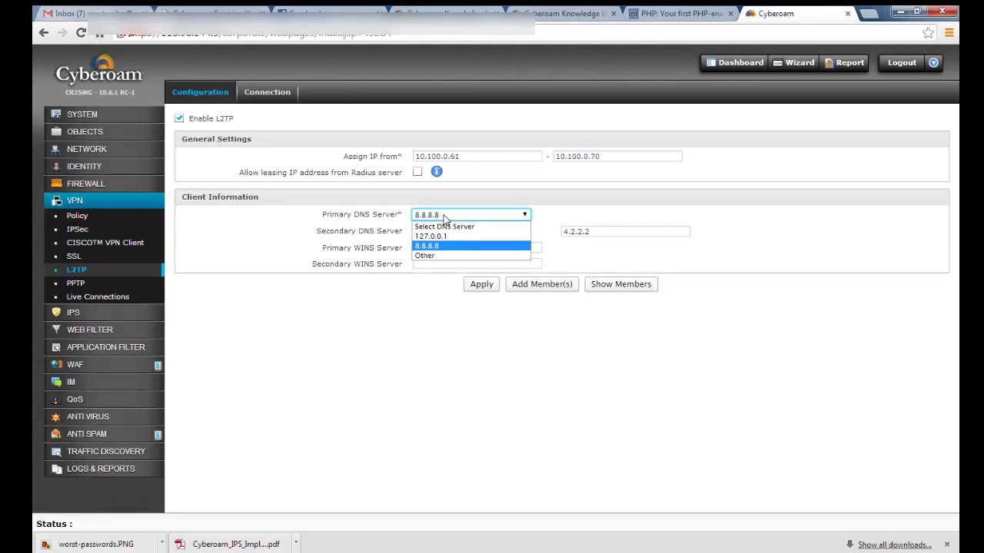
{"action": "left_click", "coordinate": [444, 219]}
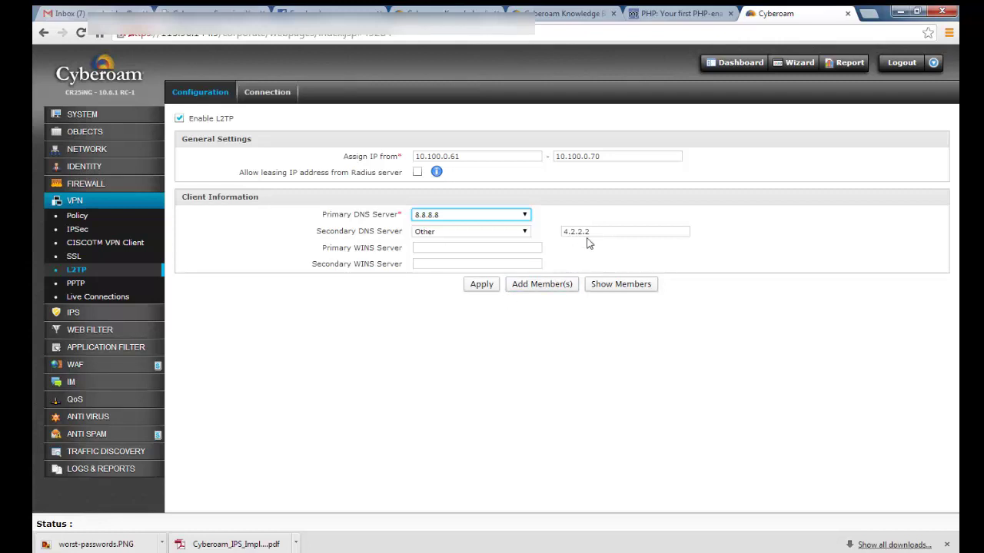
{"action": "left_click", "coordinate": [266, 96]}
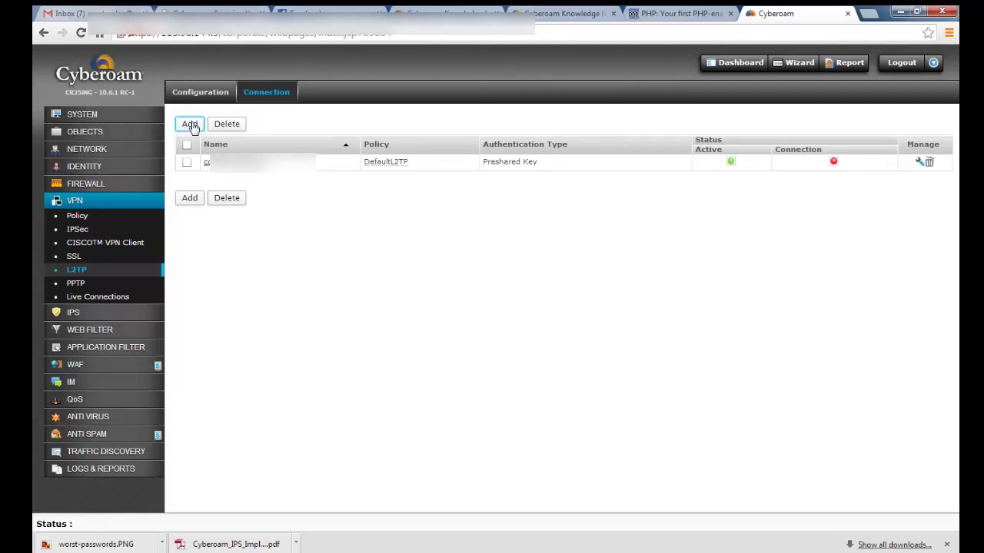
Add a new L2TP connection and name it 'test'
{"action": "left_click", "coordinate": [191, 125]}
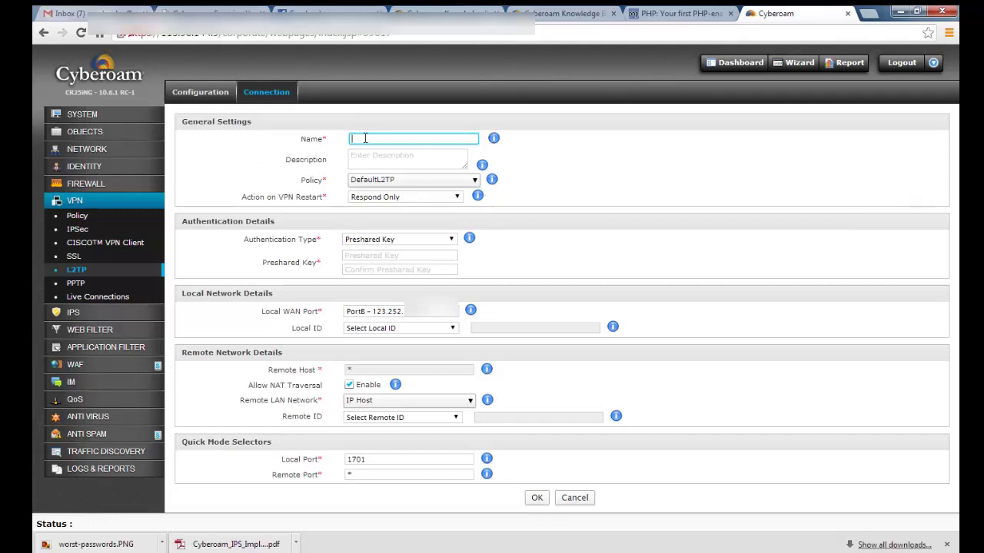
{"action": "type", "text": "test"}
Give the connection the description 'this is for test' and review the DefaultL2TP policy help
{"action": "left_click", "coordinate": [374, 156]}
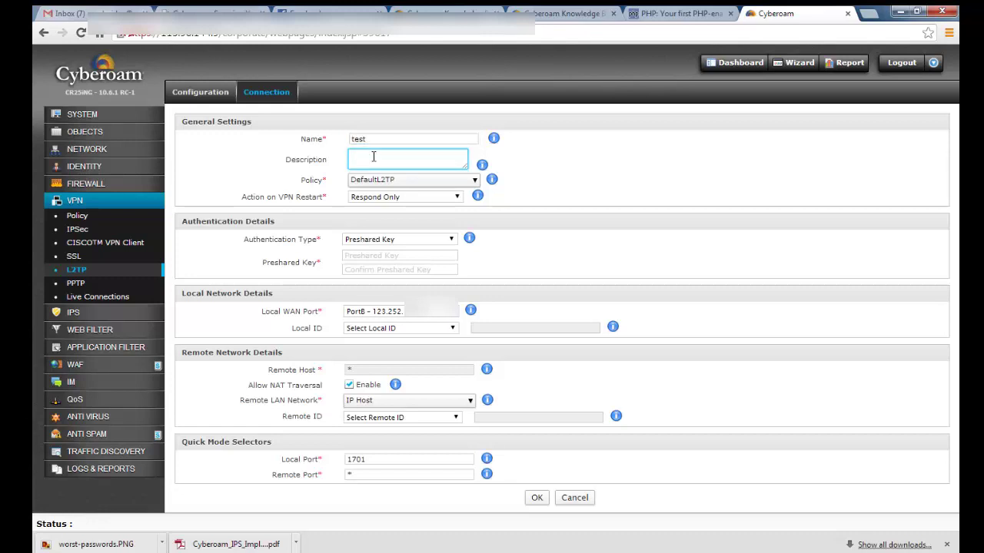
{"action": "type", "text": "this is for test"}
{"action": "left_click", "coordinate": [494, 183]}
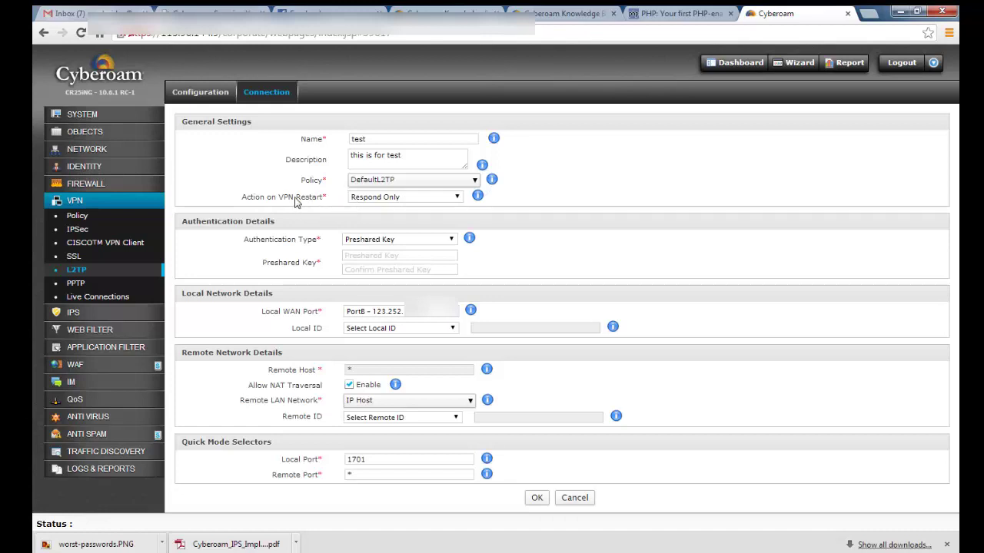
{"action": "left_click", "coordinate": [451, 198]}
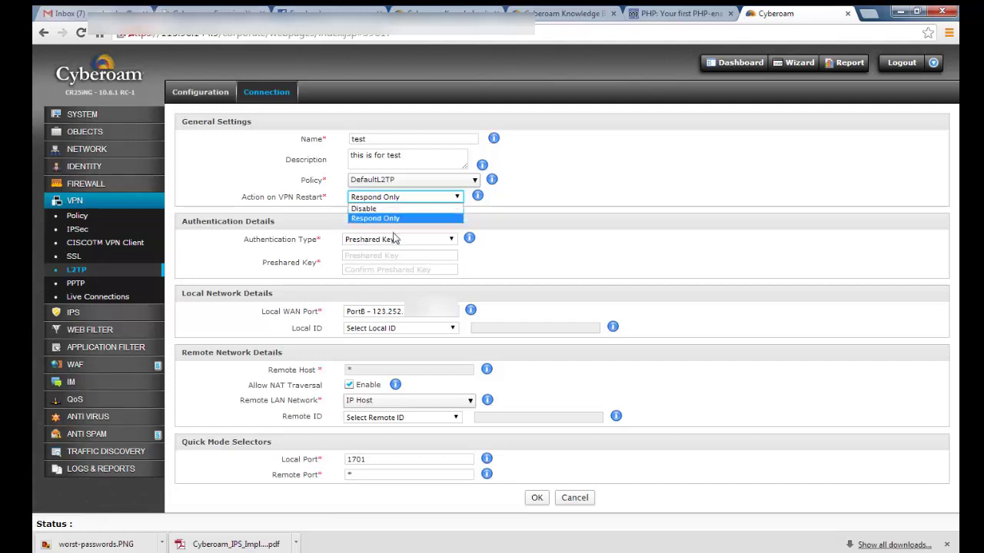
Keep Respond Only on VPN restart and Preshared Key authentication after briefly trying Digital Certificate
{"action": "left_click", "coordinate": [400, 219]}
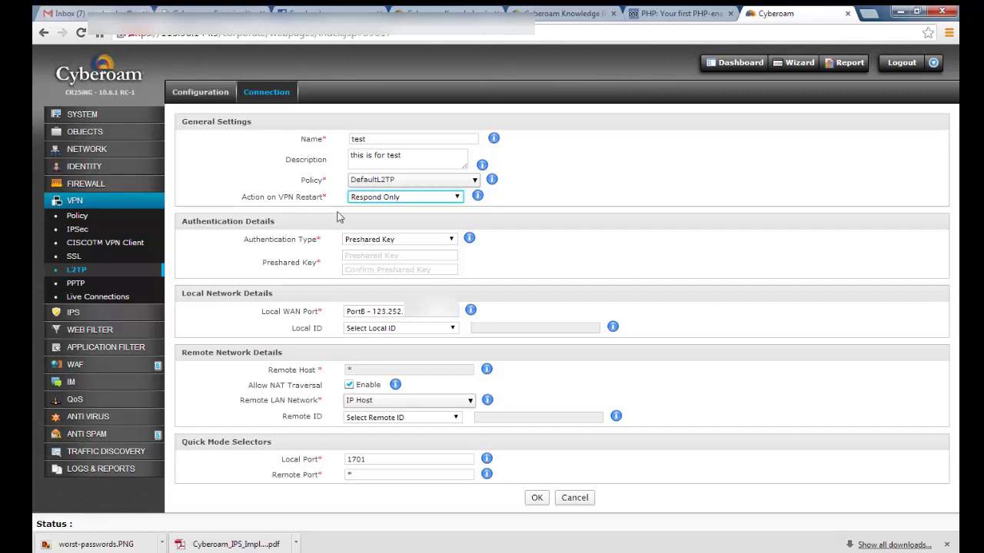
{"action": "left_click", "coordinate": [452, 240]}
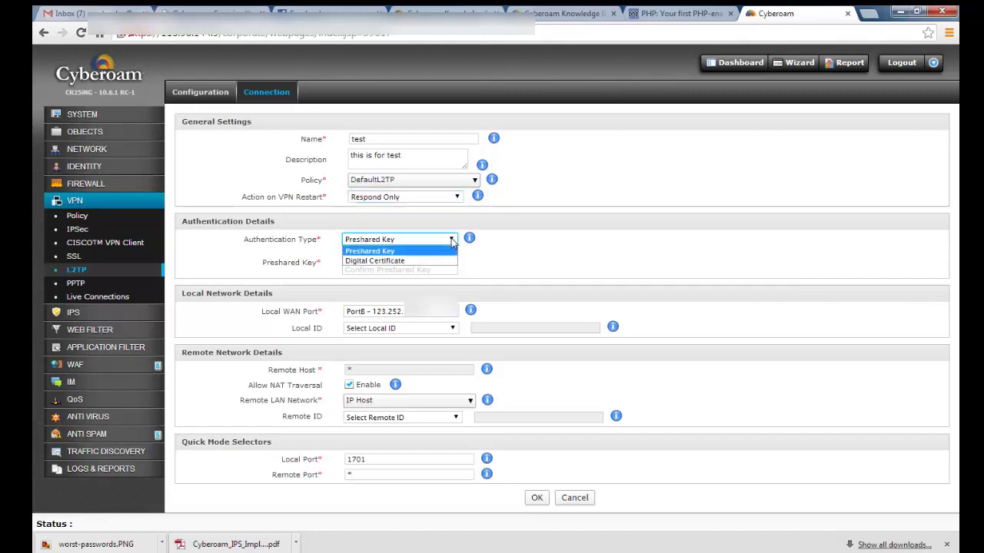
{"action": "left_click", "coordinate": [415, 262]}
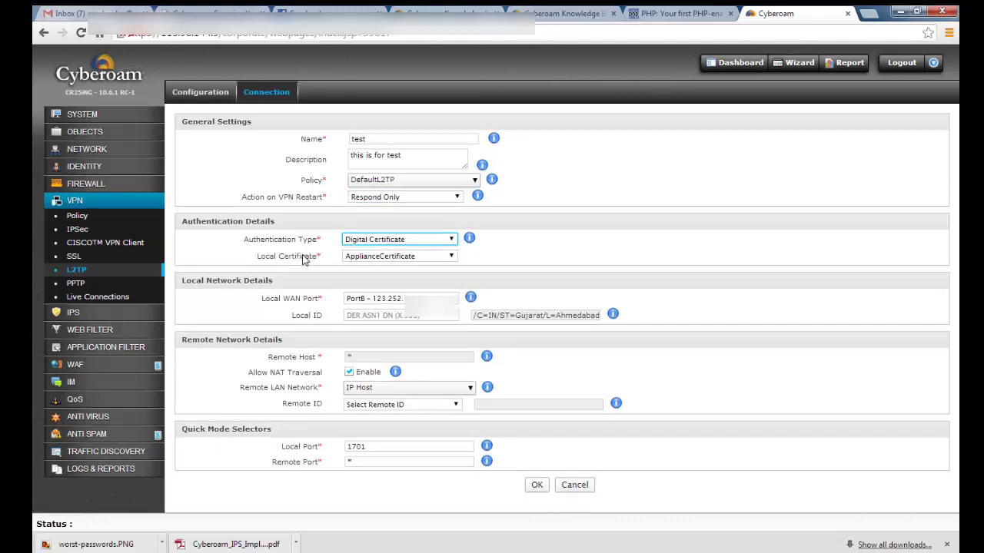
{"action": "left_click", "coordinate": [391, 258]}
{"action": "left_click", "coordinate": [392, 267]}
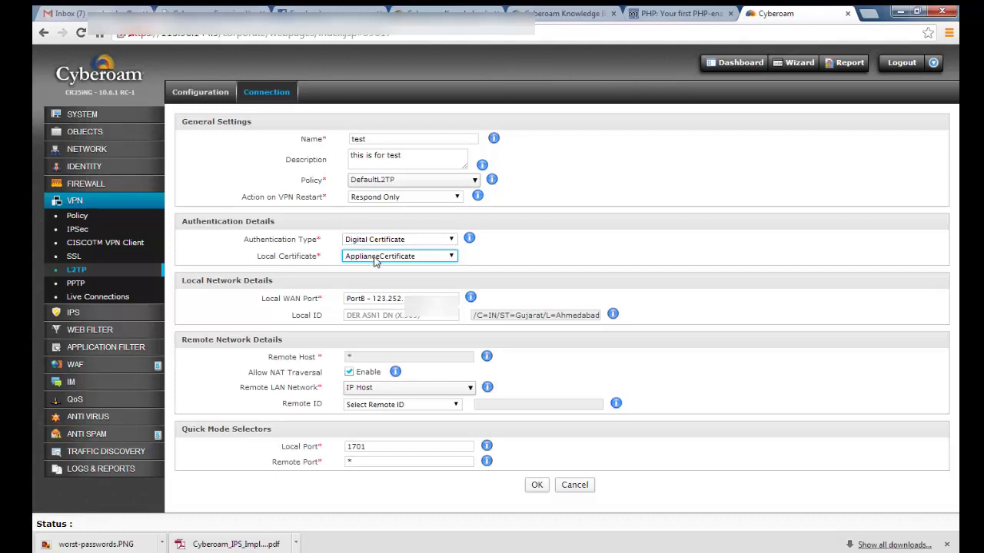
{"action": "left_click", "coordinate": [400, 240]}
{"action": "left_click", "coordinate": [389, 250]}
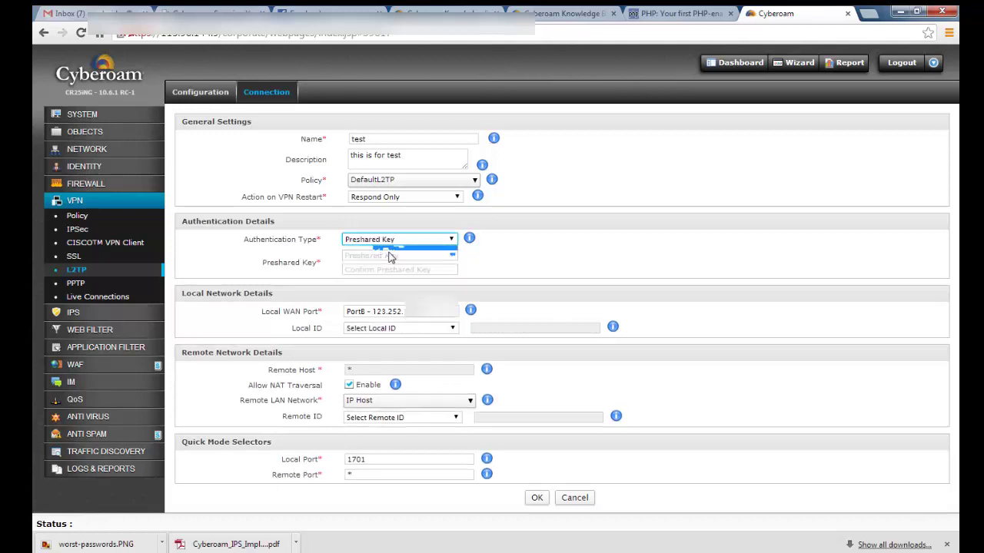
Enter the preshared key and type it again in the confirmation field
{"action": "left_click", "coordinate": [389, 256]}
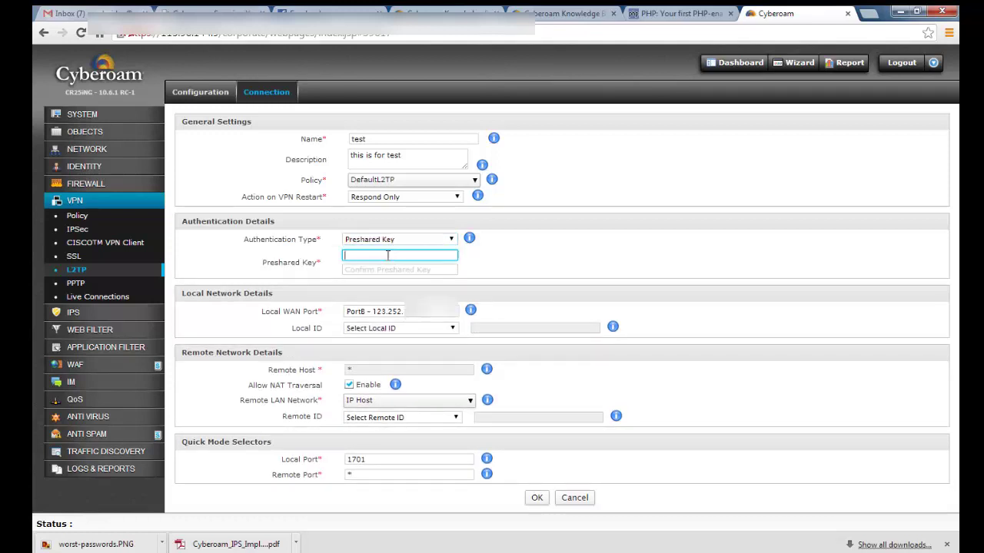
{"action": "left_click", "coordinate": [381, 268]}
{"action": "left_click", "coordinate": [378, 257]}
{"action": "type", "text": "••••••••••"}
{"action": "left_click", "coordinate": [387, 268]}
{"action": "type", "text": "•••••••"}
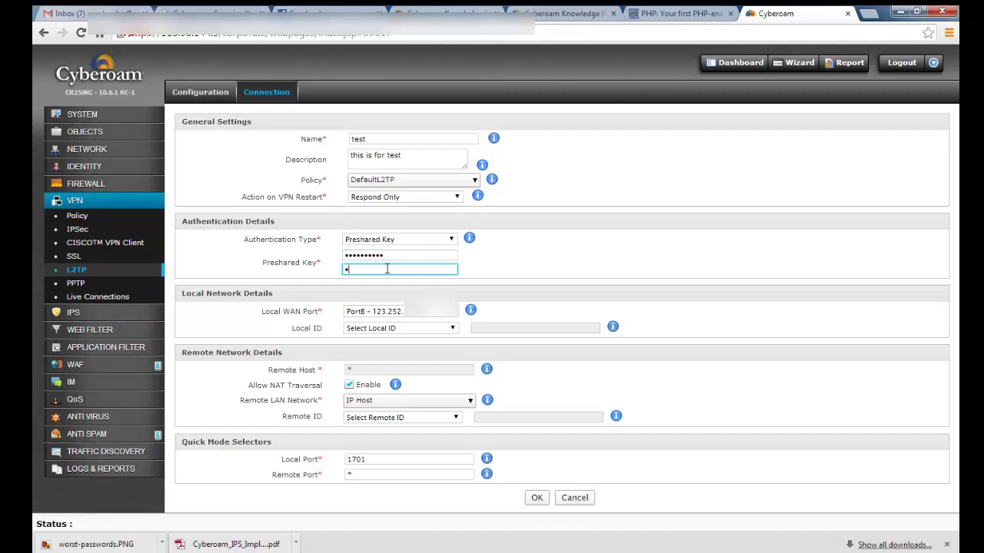
{"action": "type", "text": "••••"}
{"action": "left_click", "coordinate": [399, 255]}
Select PortC as the connection's local WAN port
{"action": "left_click", "coordinate": [395, 268]}
{"action": "left_click", "coordinate": [406, 313]}
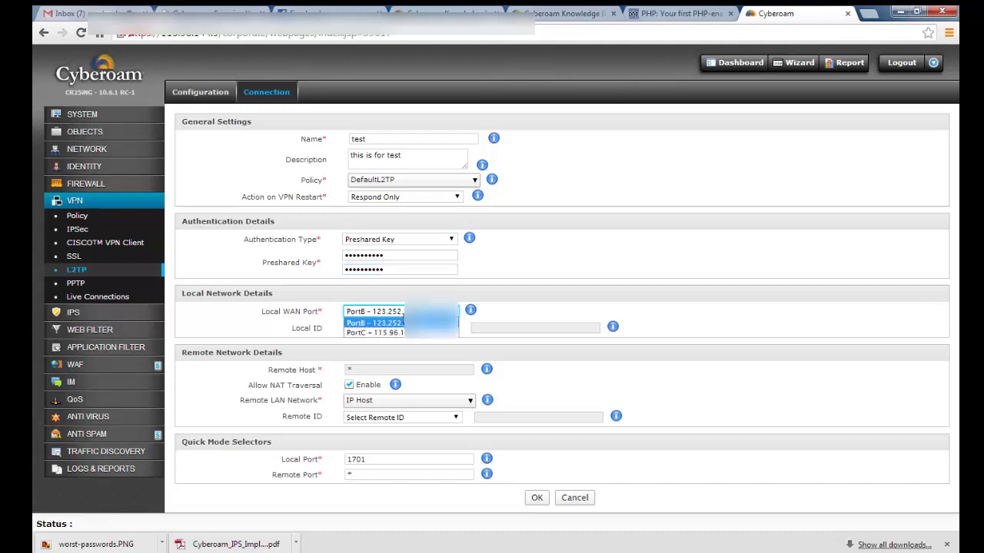
{"action": "left_click", "coordinate": [391, 333]}
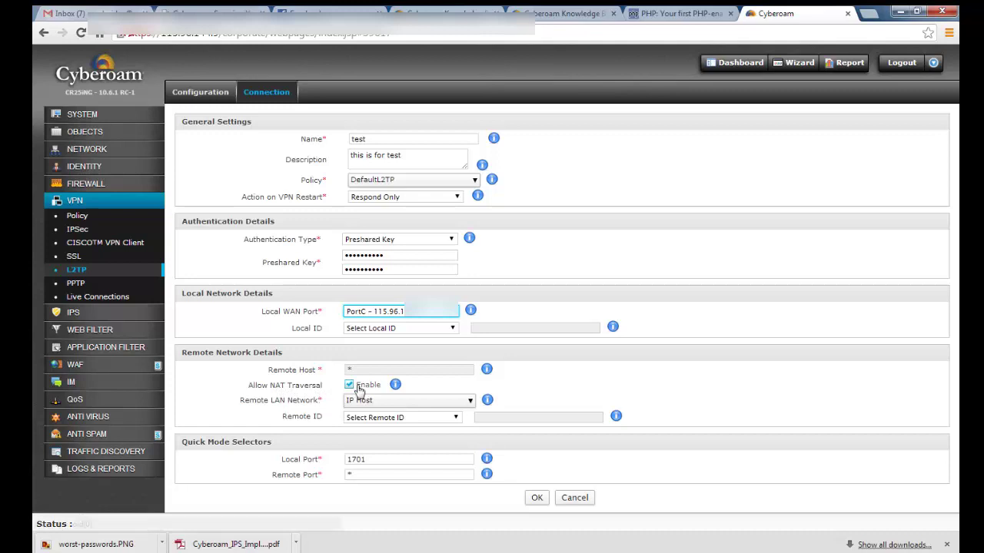
Check the NAT Traversal help and open the Remote LAN Network host list
{"action": "mouse_move", "coordinate": [396, 389]}
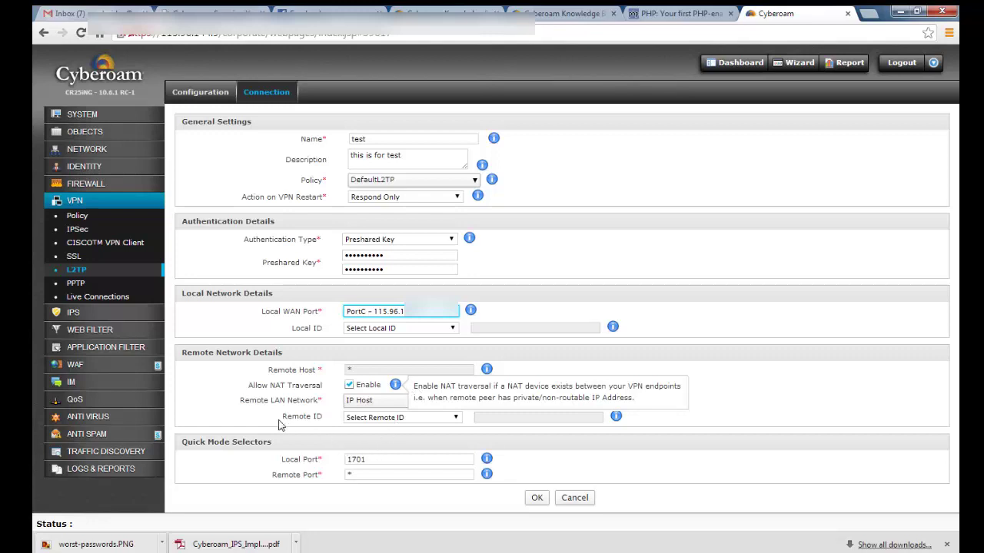
{"action": "left_click", "coordinate": [233, 412]}
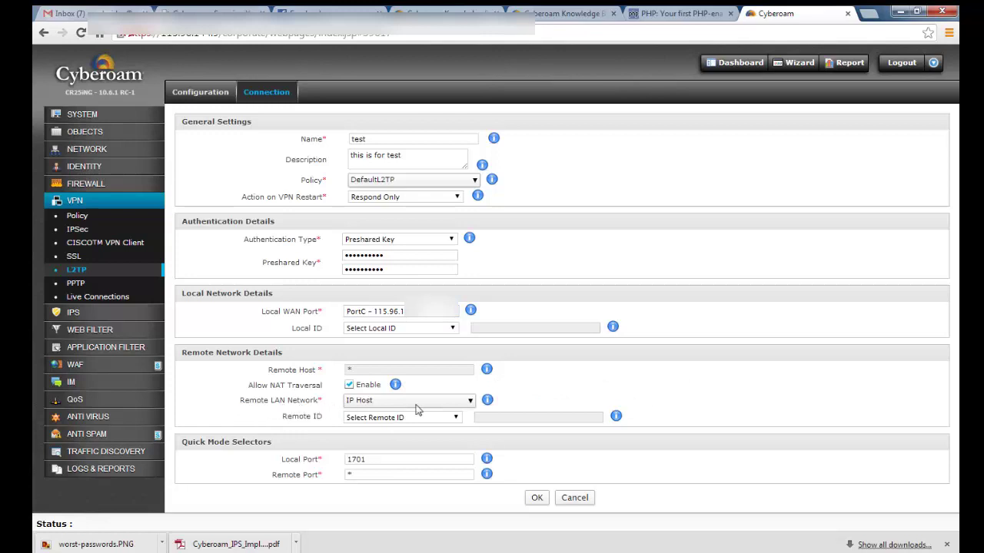
{"action": "left_click", "coordinate": [470, 402]}
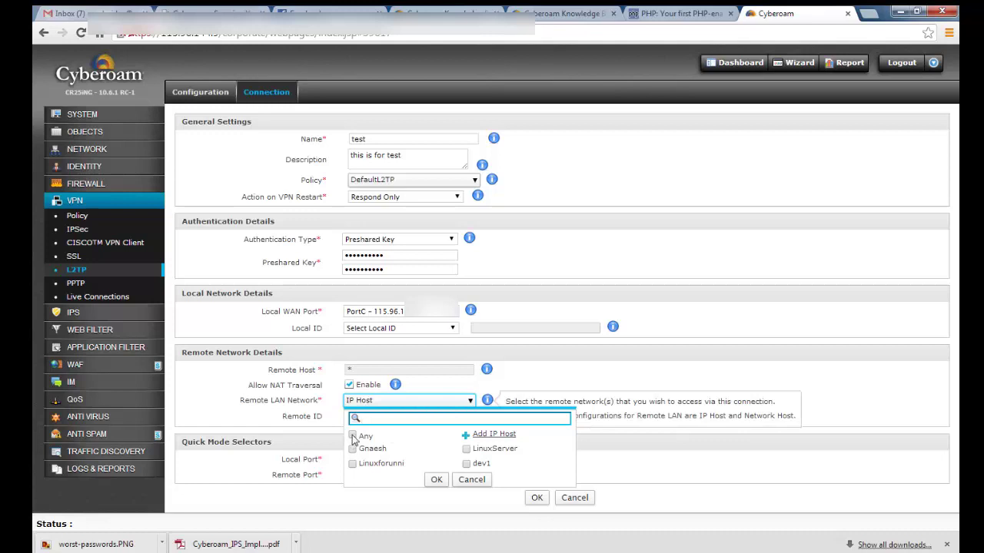
Choose Any IP Host as the remote LAN network and save the 'test' connection
{"action": "left_click", "coordinate": [353, 436]}
{"action": "left_click", "coordinate": [436, 480]}
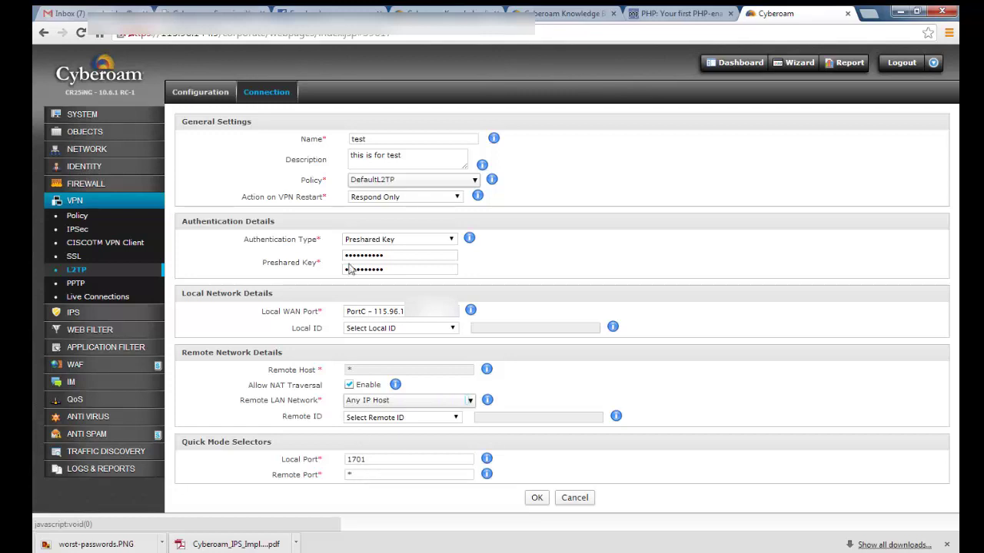
{"action": "left_click", "coordinate": [535, 499]}
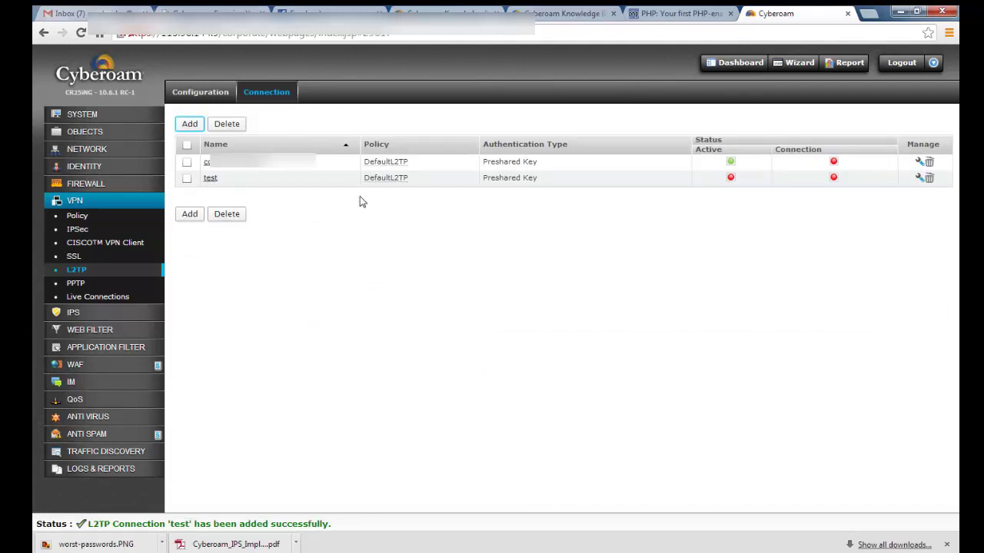
Activate the 'test' L2TP connection and confirm so its Active status turns green
{"action": "left_click", "coordinate": [732, 179]}
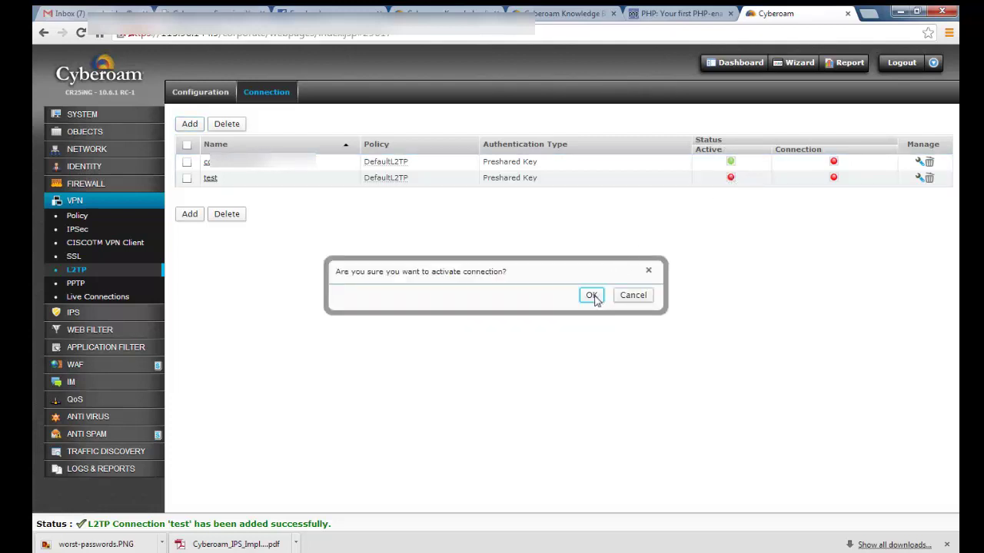
{"action": "left_click", "coordinate": [594, 296]}
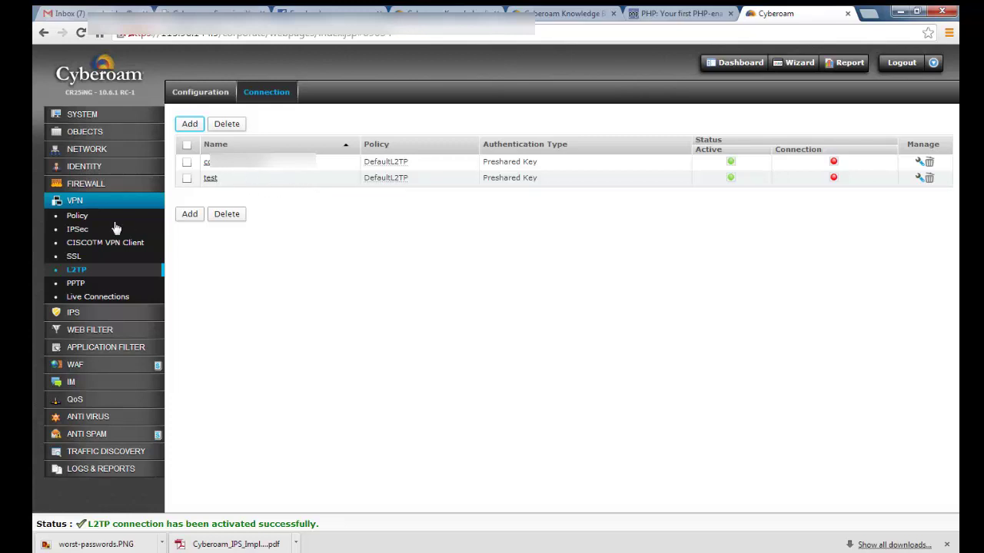
{"action": "left_click", "coordinate": [85, 183]}
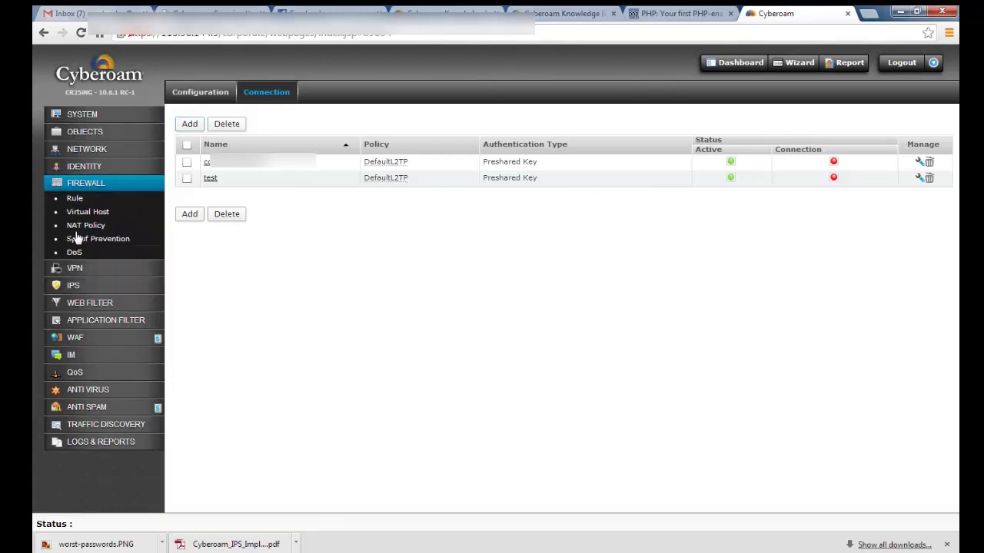
Open the Lantovpn rule from the LAN - VPN group under Firewall > Rule
{"action": "left_click", "coordinate": [75, 201]}
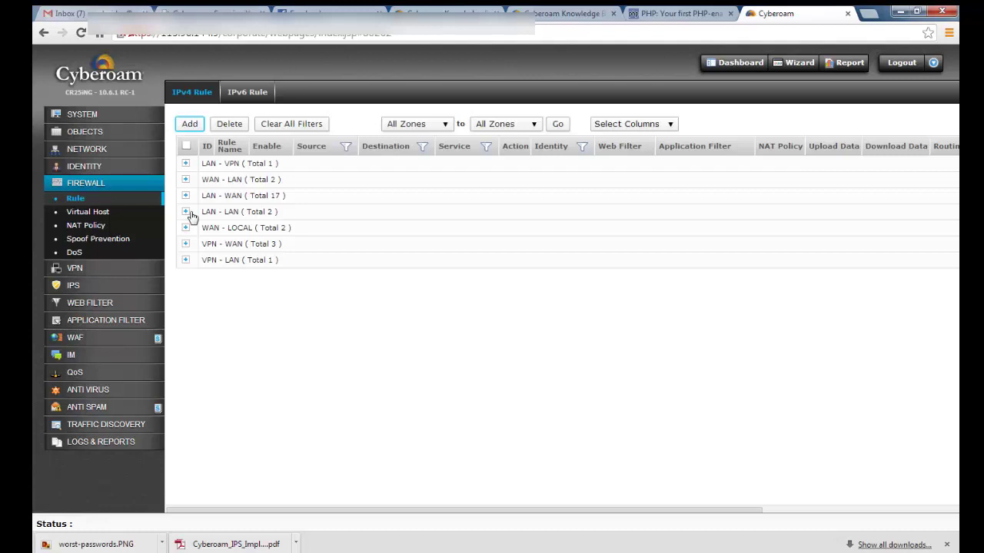
{"action": "left_click", "coordinate": [186, 163]}
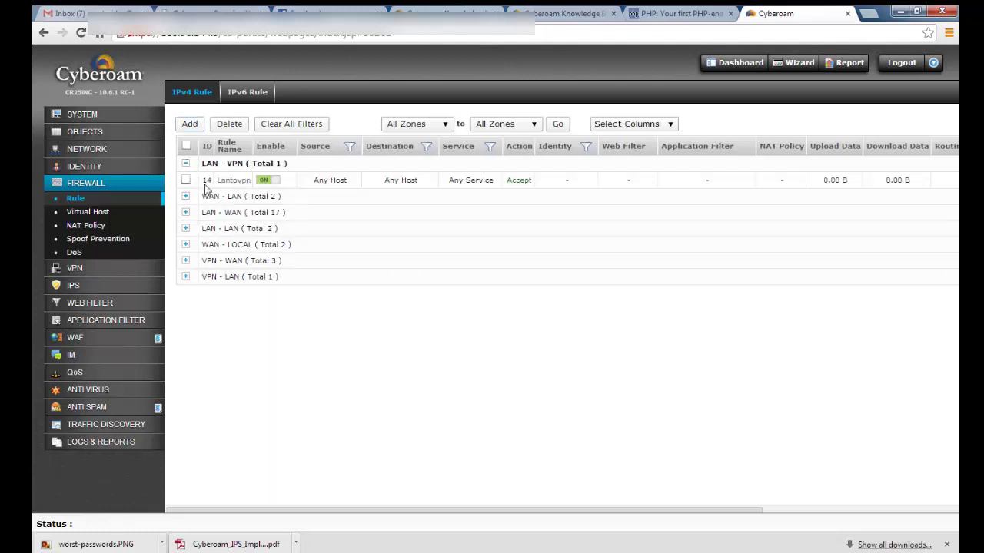
{"action": "left_click", "coordinate": [232, 182]}
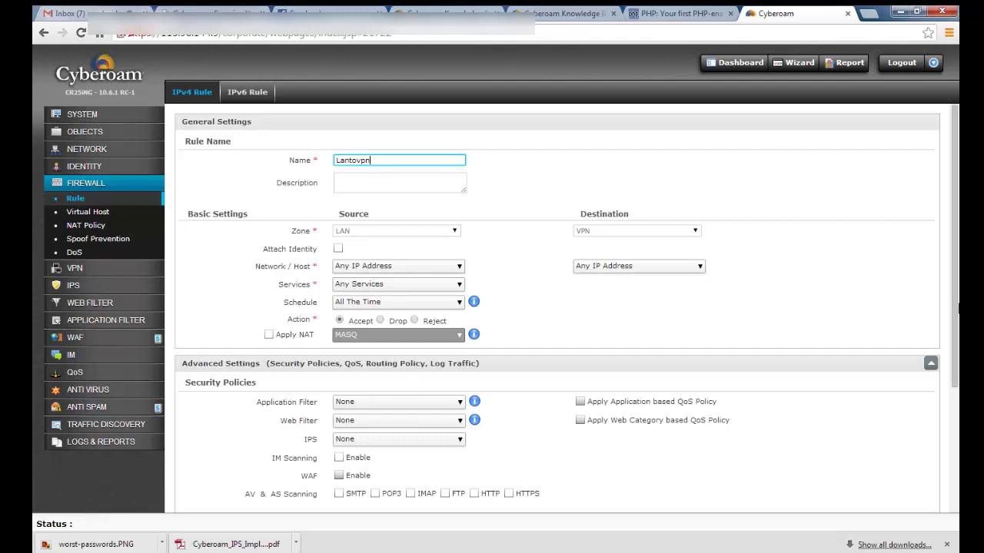
Scroll through the Lantovpn rule form to review its settings
{"action": "scroll", "coordinate": [954, 230], "scroll_direction": "down", "scroll_amount": 1}
{"action": "scroll", "coordinate": [957, 280], "scroll_direction": "down", "scroll_amount": 3}
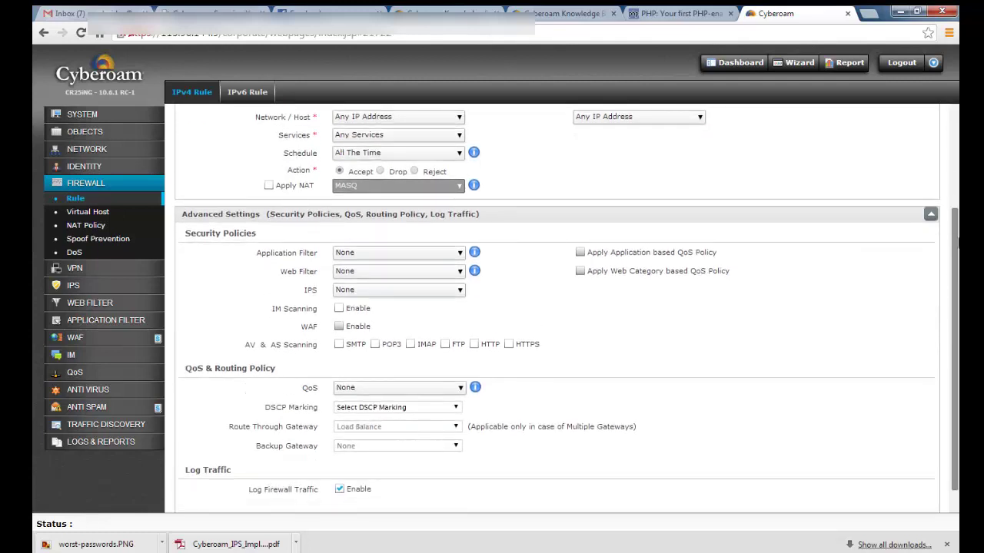
{"action": "scroll", "coordinate": [958, 231], "scroll_direction": "up", "scroll_amount": 4}
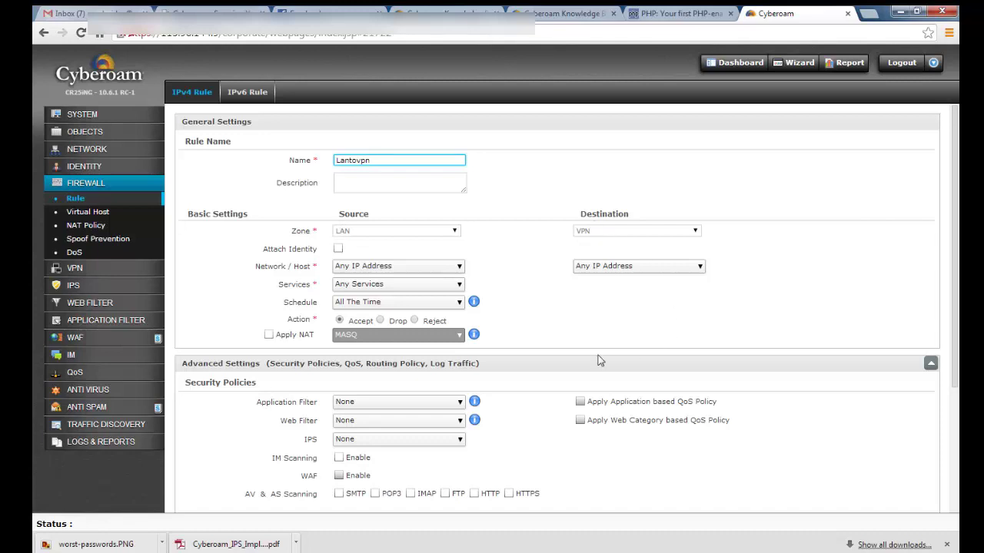
{"action": "left_click_drag", "start_coordinate": [957, 209], "coordinate": [957, 399]}
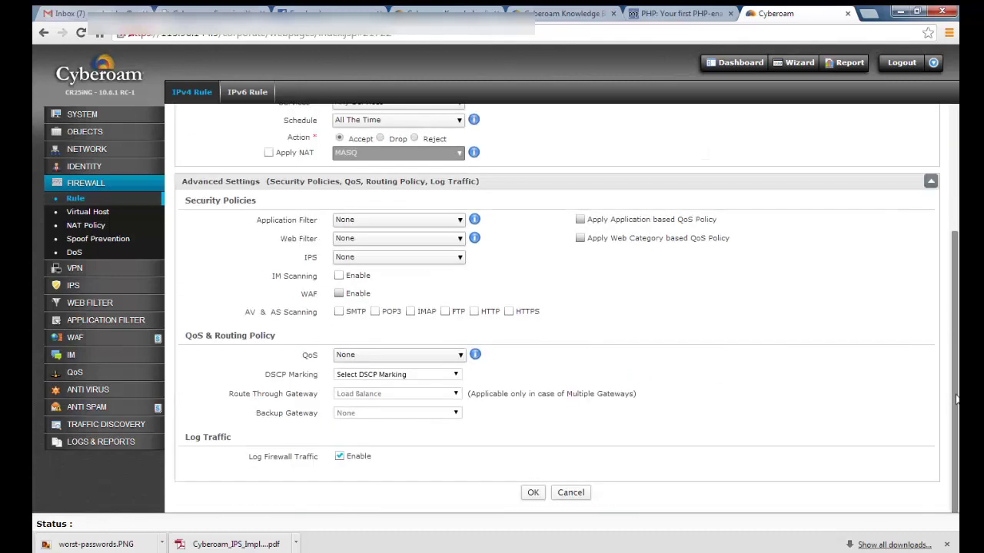
Leave Lantovpn unchanged, return to the rule list, and expand the VPN - LAN group
{"action": "left_click", "coordinate": [529, 495]}
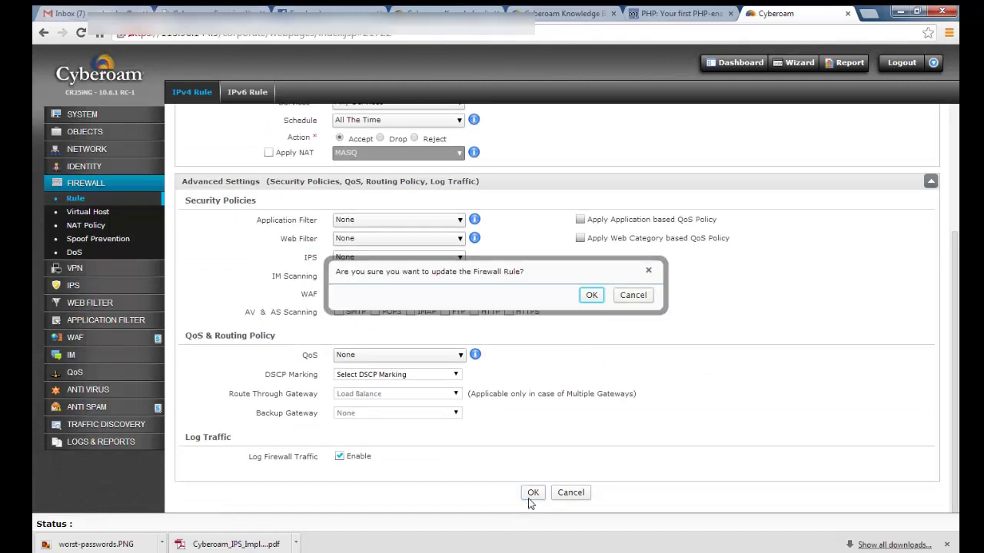
{"action": "left_click", "coordinate": [633, 296]}
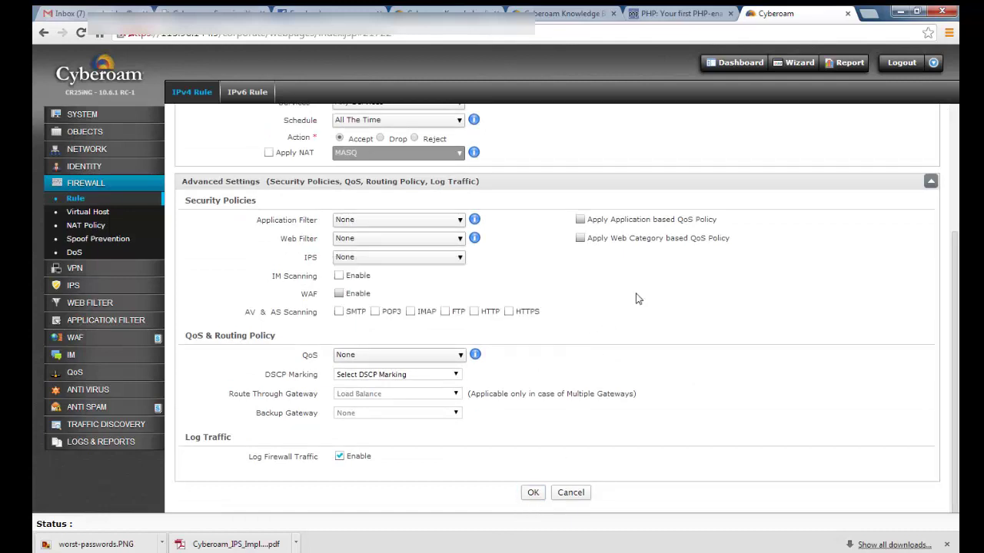
{"action": "left_click", "coordinate": [66, 198]}
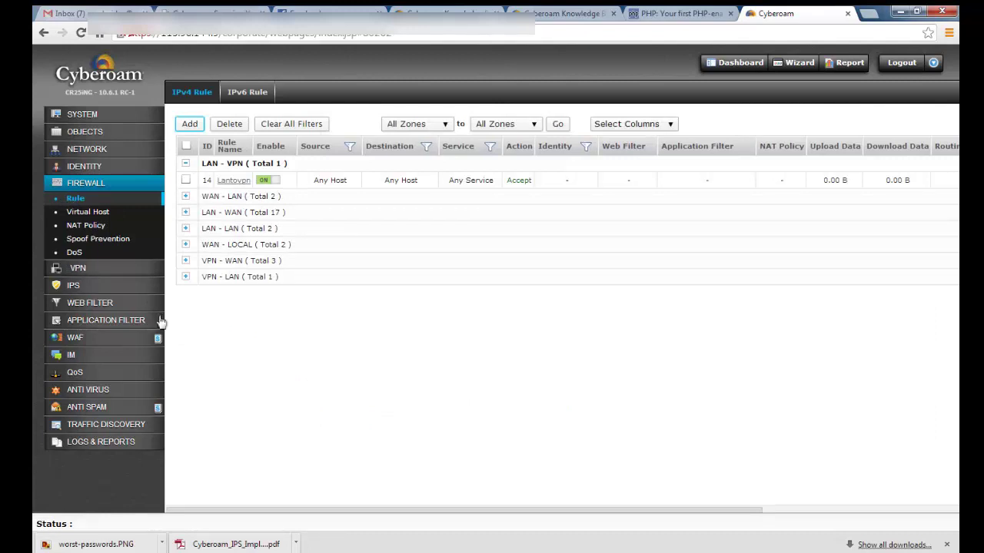
{"action": "left_click", "coordinate": [185, 278]}
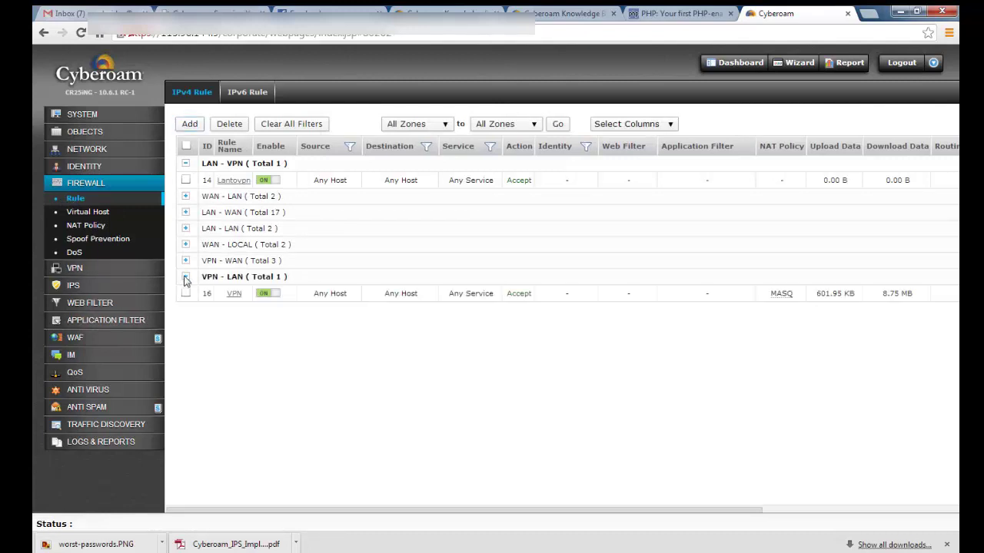
{"action": "left_click", "coordinate": [236, 295]}
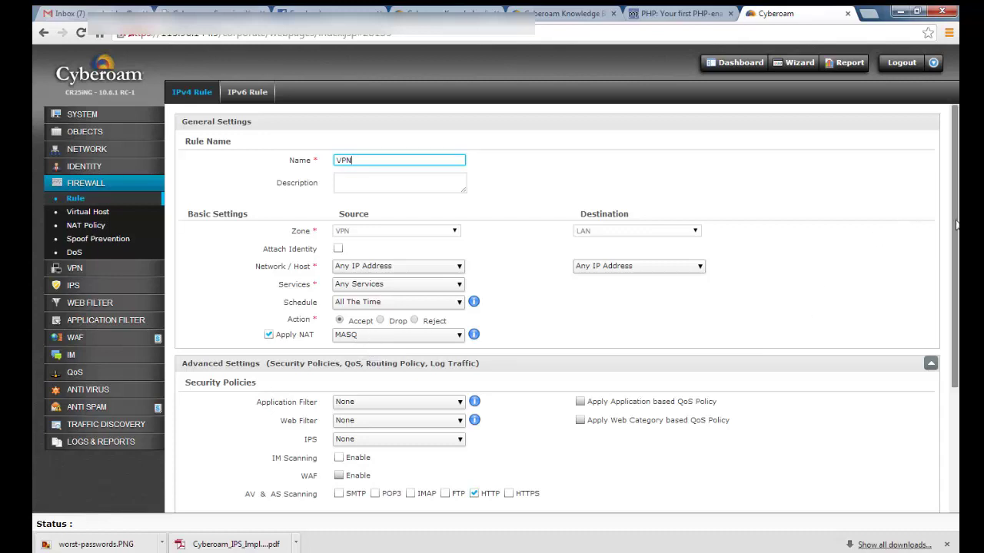
{"action": "scroll", "coordinate": [957, 380], "scroll_direction": "down", "scroll_amount": 3}
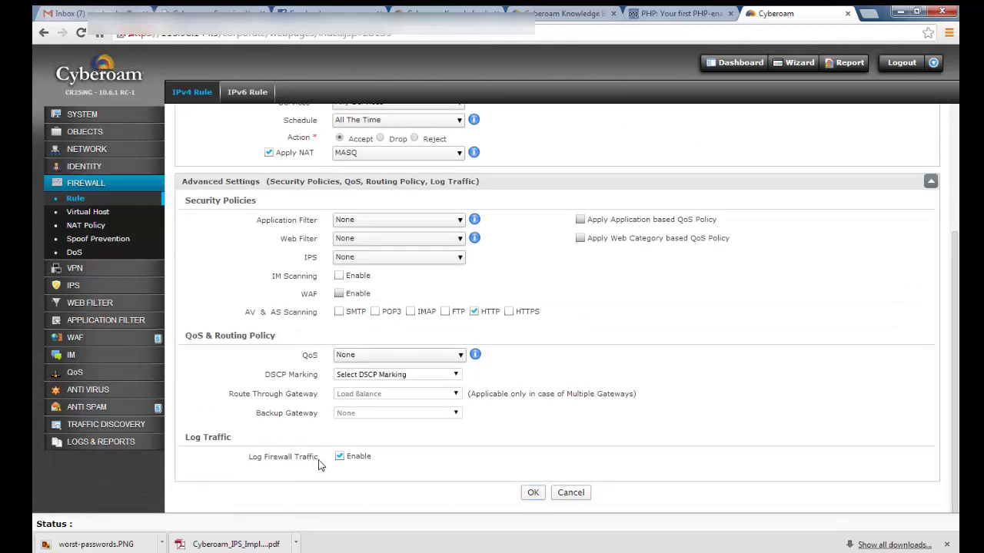
{"action": "left_click", "coordinate": [533, 495]}
{"action": "left_click", "coordinate": [626, 297]}
{"action": "scroll", "coordinate": [955, 214], "scroll_direction": "up", "scroll_amount": 3}
{"action": "left_click", "coordinate": [85, 204]}
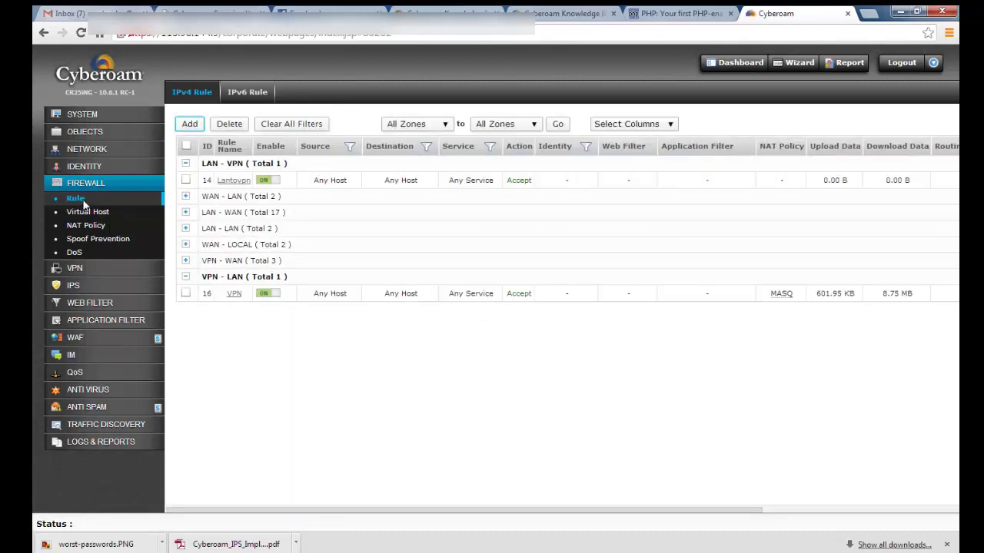
Collapse the VPN - LAN and LAN - VPN rule groups and return to the Dashboard
{"action": "left_click", "coordinate": [185, 278]}
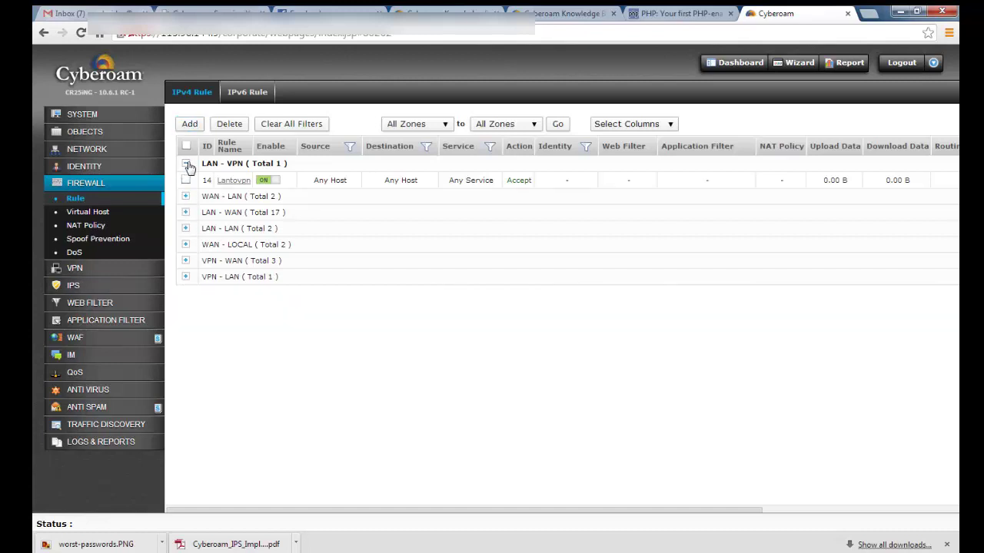
{"action": "left_click", "coordinate": [186, 165]}
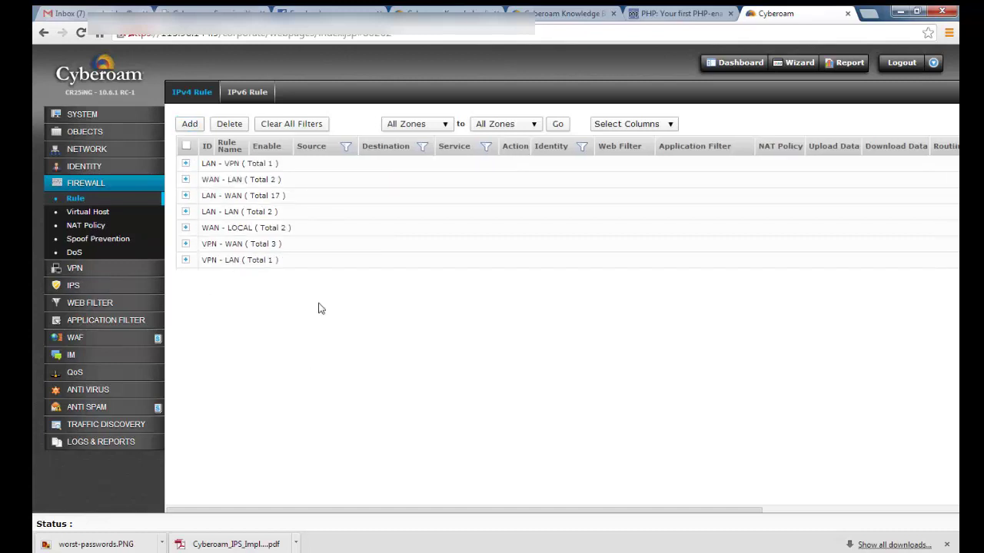
{"action": "left_click", "coordinate": [902, 64]}
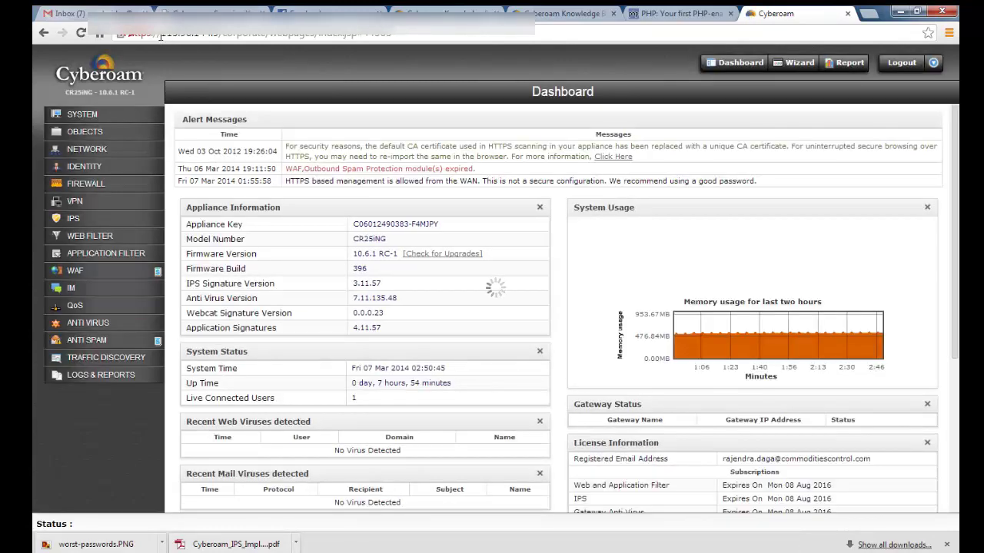
Log out of the console and open the Windows Network and Sharing Center
{"action": "left_click_drag", "start_coordinate": [161, 34], "coordinate": [222, 36]}
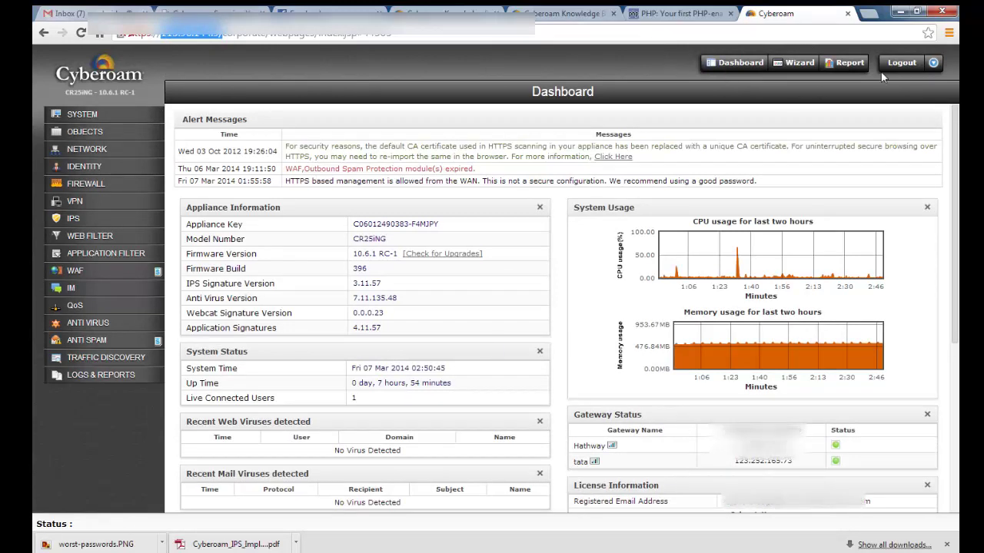
{"action": "left_click", "coordinate": [904, 65]}
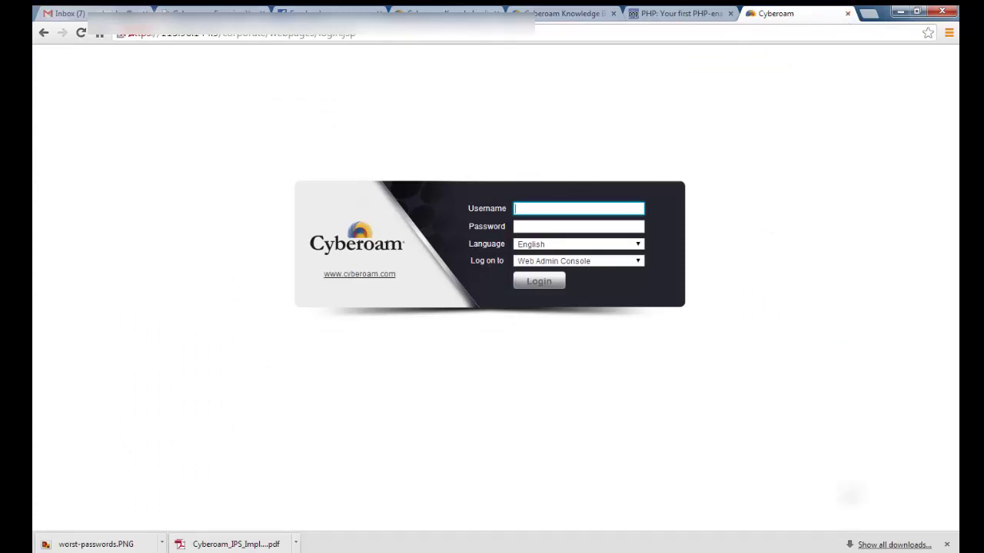
{"action": "left_click", "coordinate": [872, 552]}
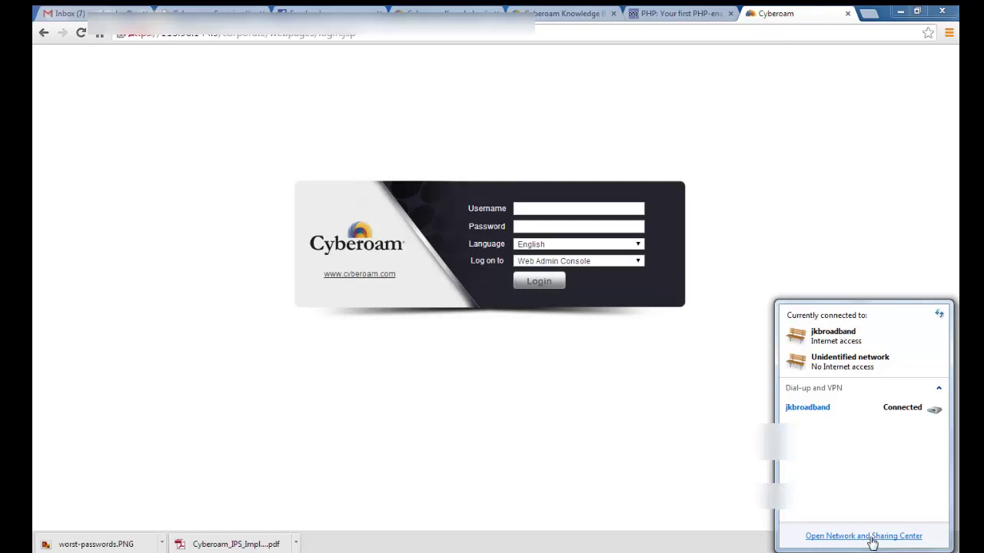
{"action": "left_click", "coordinate": [863, 536]}
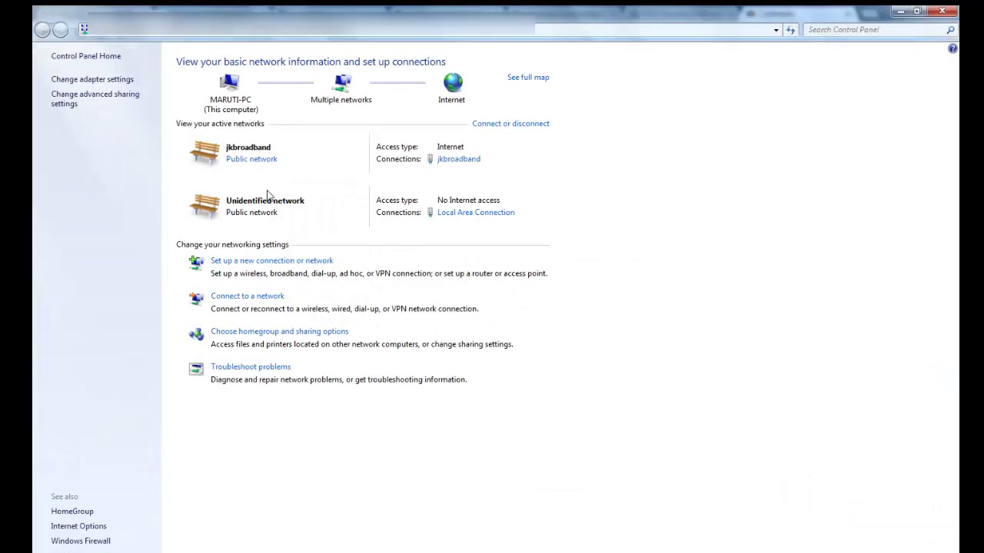